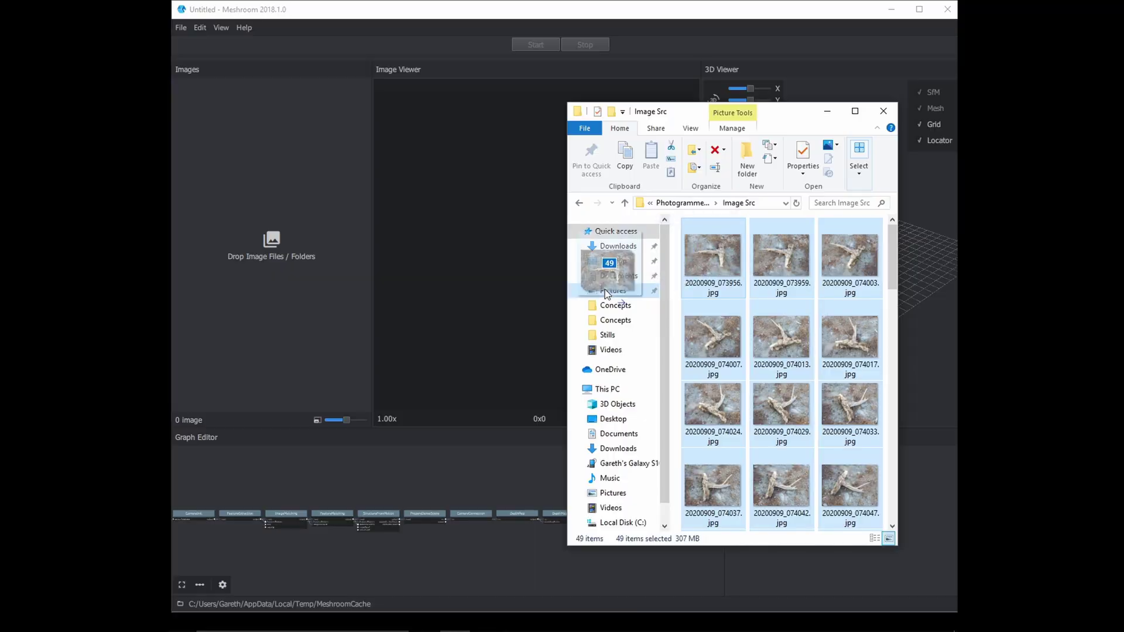
# - Add the 49 driftwood photos to Meshroom and orbit around the reconstruction
pyautogui.moveTo(606, 293); pyautogui.dragTo(240, 209)
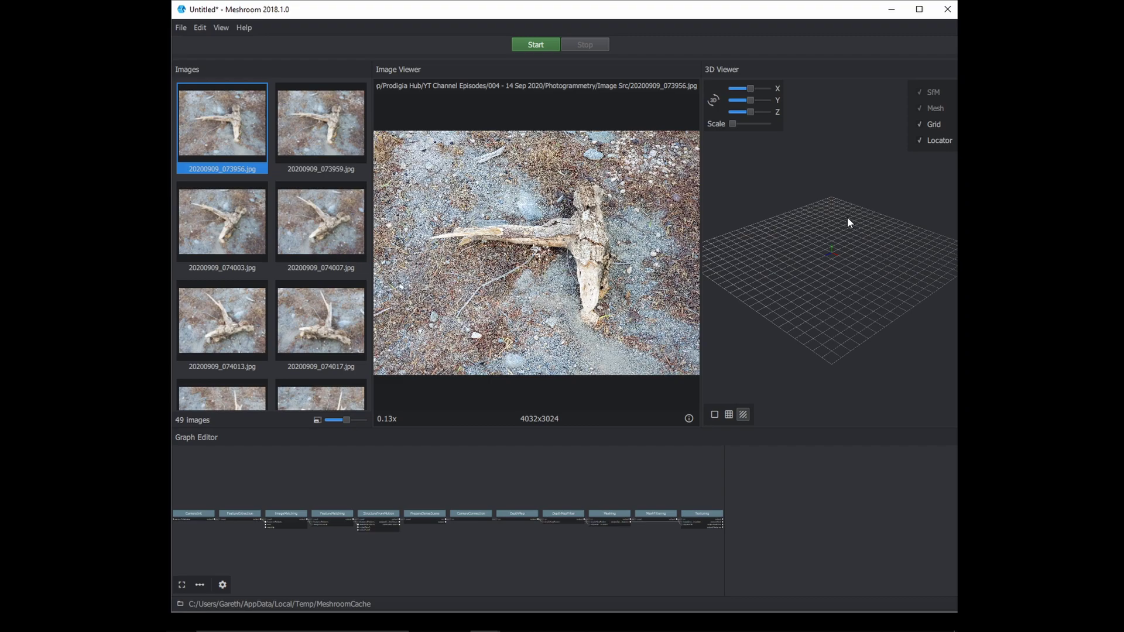
pyautogui.scroll(-1, 385, 296)
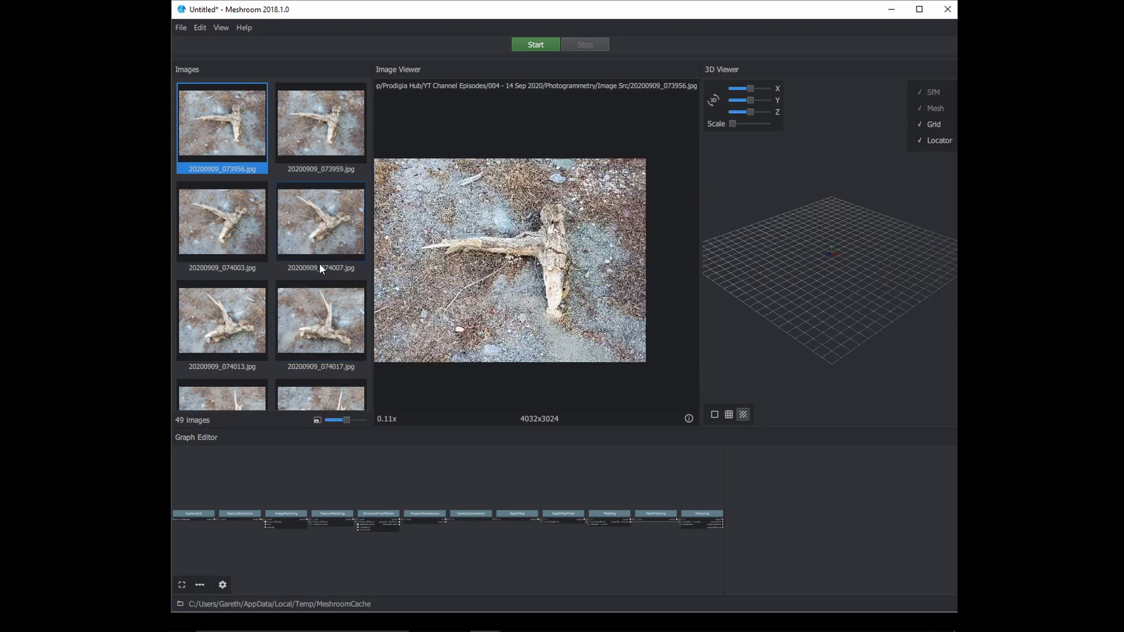
pyautogui.scroll(-3, 318, 263)
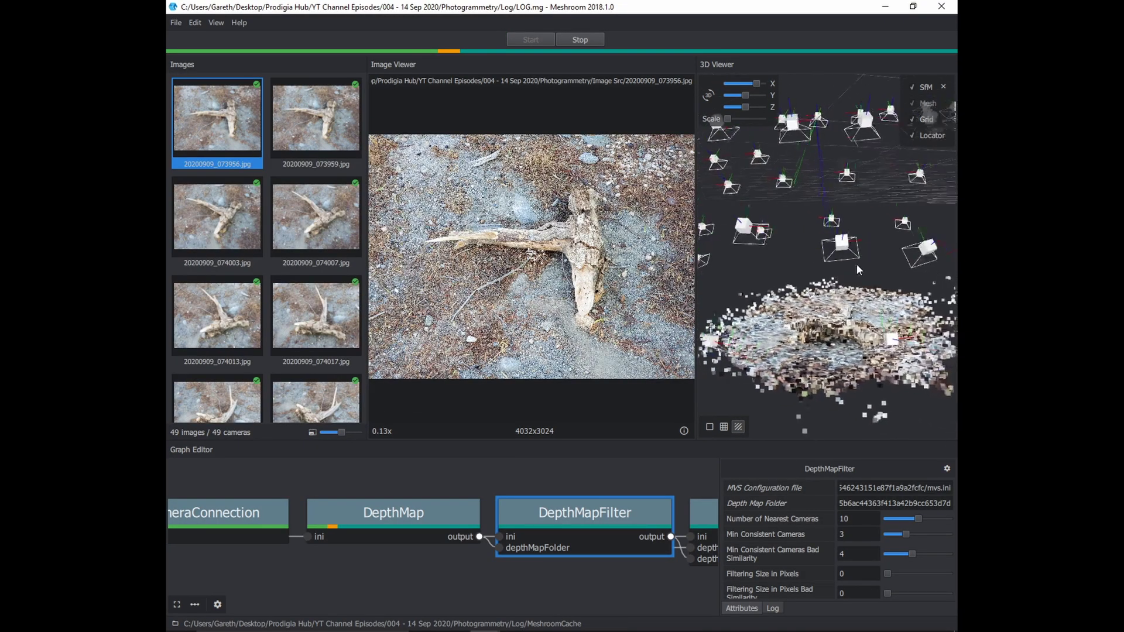
pyautogui.moveTo(855, 264)
pyautogui.mouseDown()
pyautogui.moveTo(838, 257)
pyautogui.moveTo(859, 260)
pyautogui.mouseUp()
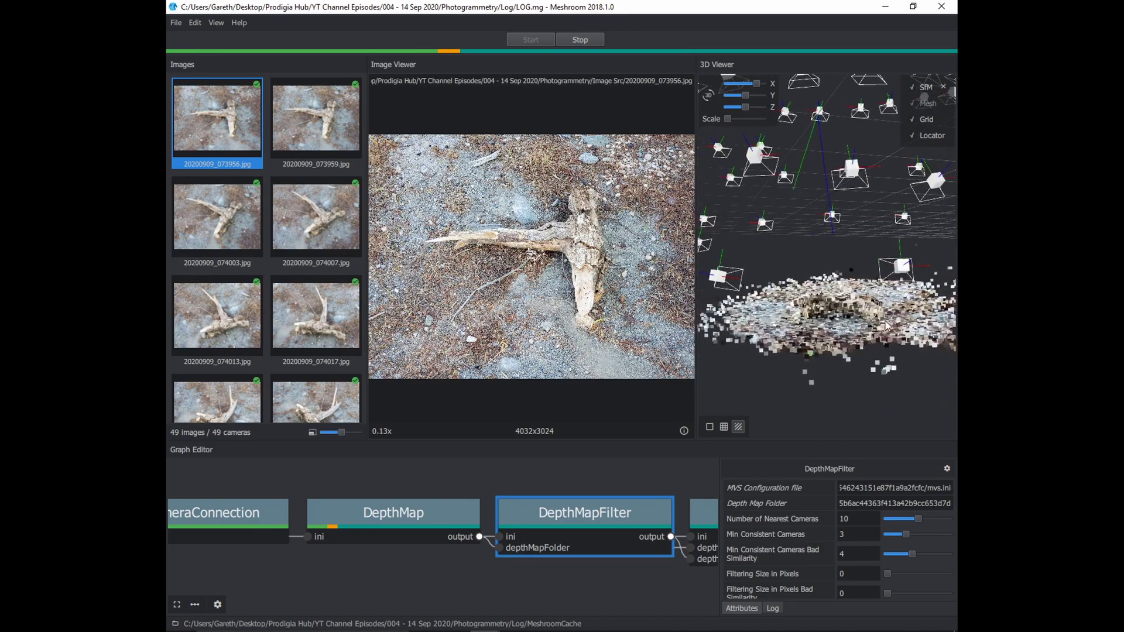
pyautogui.scroll(5, 880, 319)
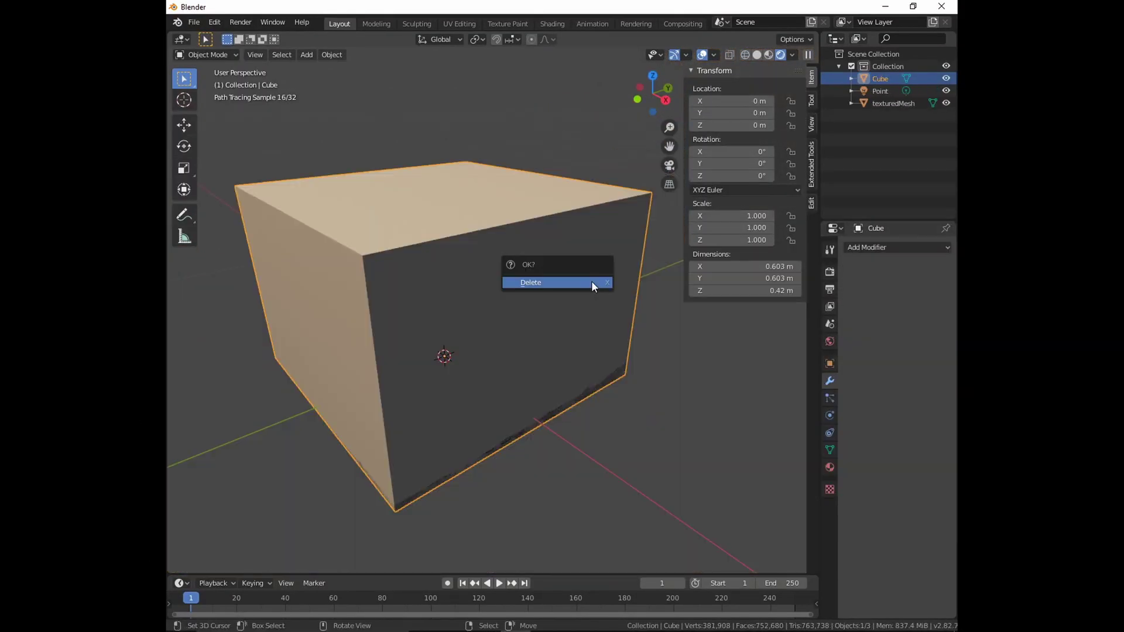
# - Delete Blender's default cube, then orbit and zoom around the rock mesh
pyautogui.click(591, 282)
pyautogui.moveTo(540, 374); pyautogui.dragTo(572, 334, button='middle')
pyautogui.scroll(6, 594, 346)
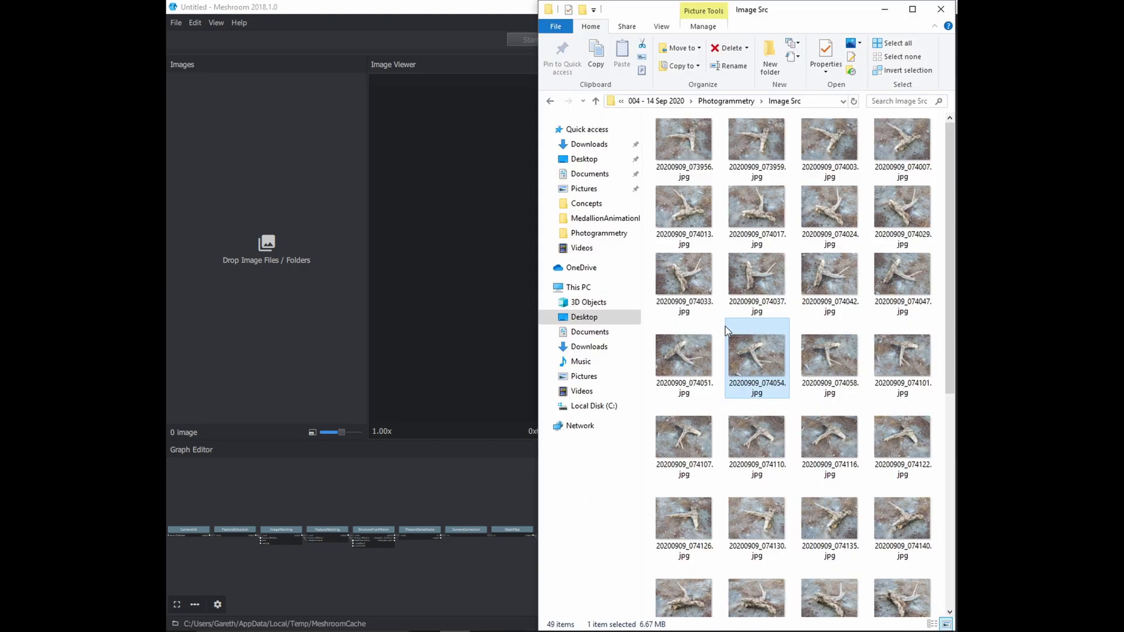
# - Select all 49 JPGs in Image Src, drop them into Meshroom's Images panel, and bring Meshroom forward
pyautogui.hotkey('ctrl', 'a')
pyautogui.moveTo(758, 287); pyautogui.dragTo(293, 253)
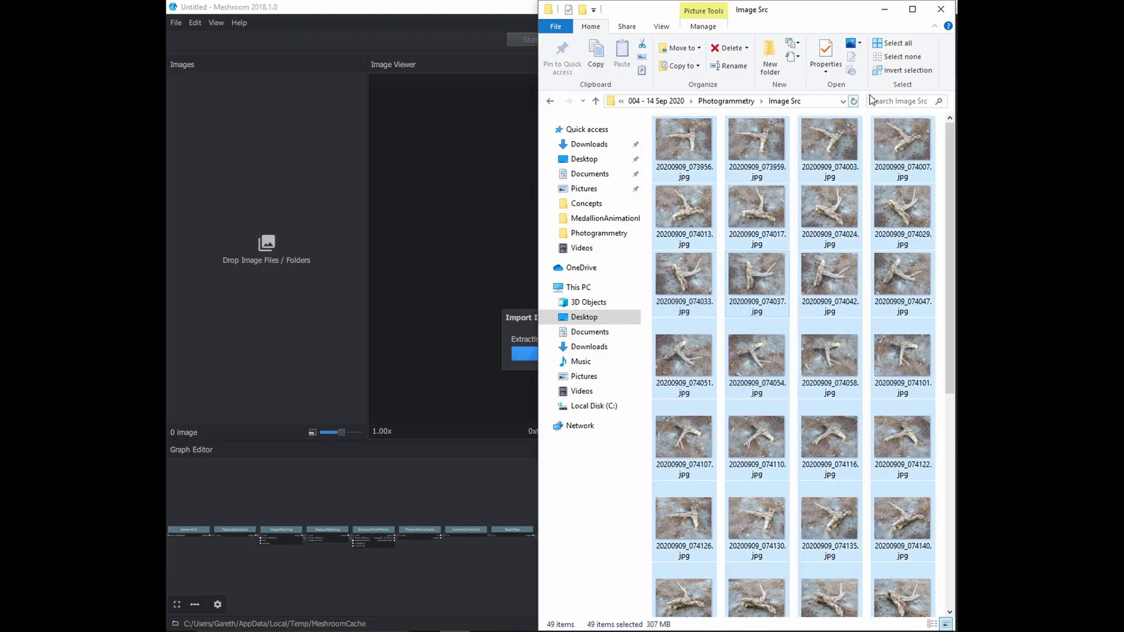
pyautogui.click(492, 7)
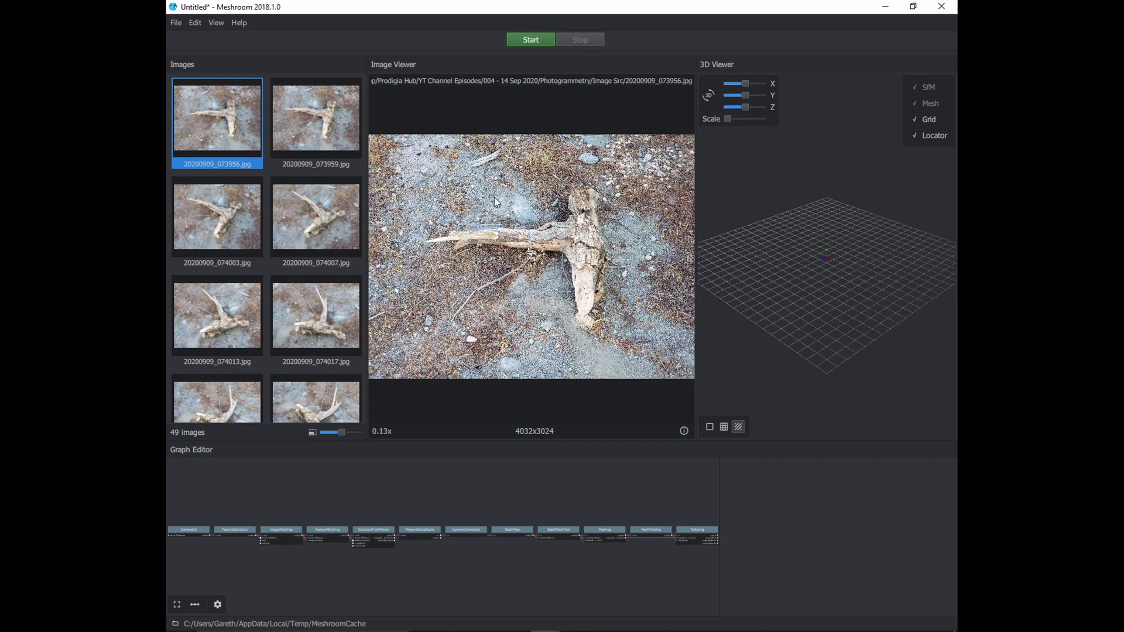
# - Scroll through Meshroom's view while the reconstruction of all 49 cameras computes
pyautogui.scroll(-10, 256, 247)
pyautogui.scroll(-5, 255, 247)
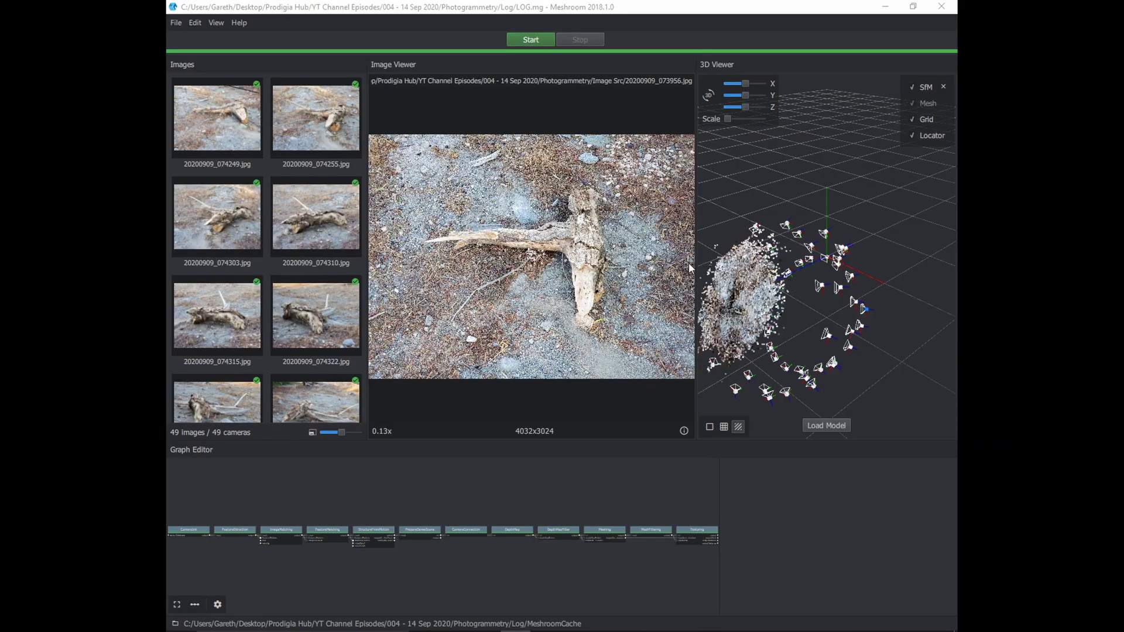
# - Widen Meshroom's 3D viewer and orbit from the point cloud to the textured driftwood mesh
pyautogui.moveTo(696, 266); pyautogui.dragTo(402, 271)
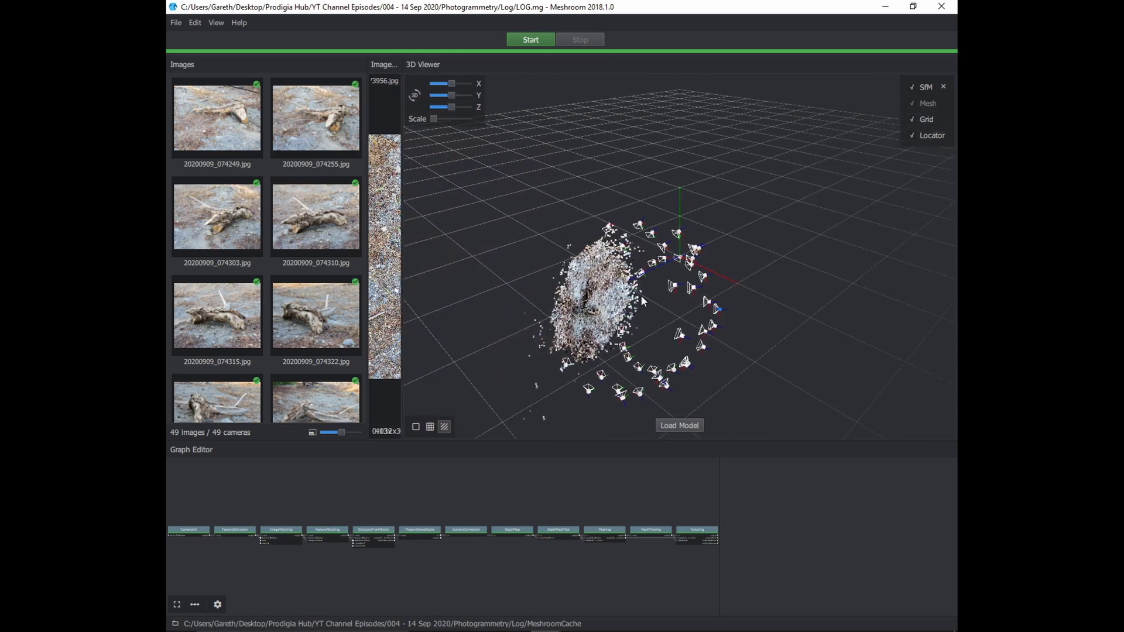
pyautogui.scroll(6, 729, 350)
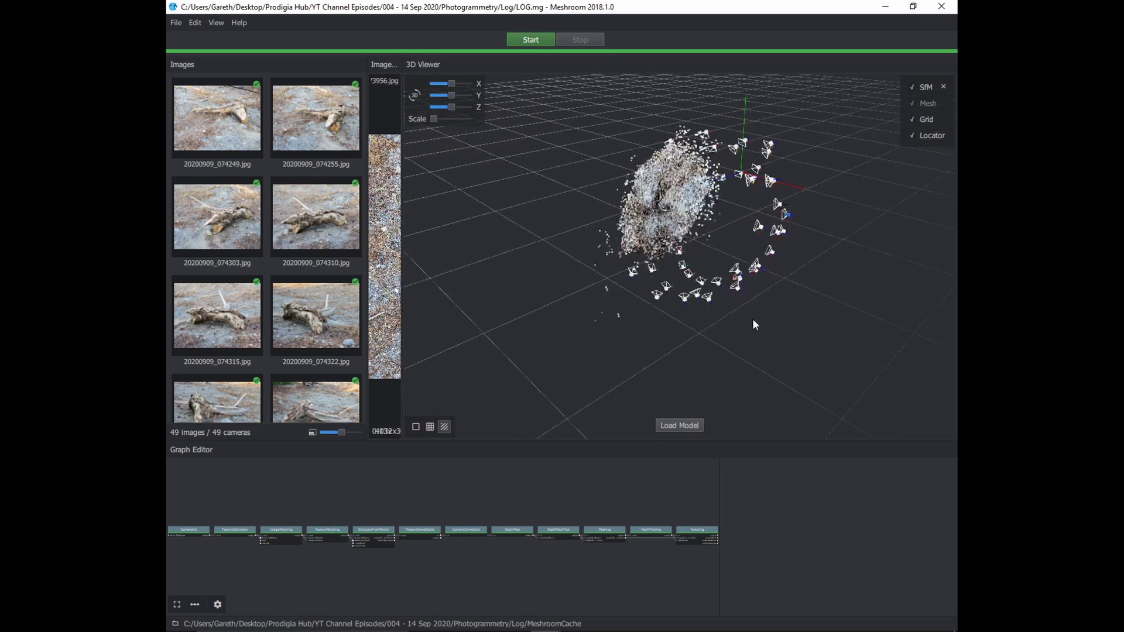
pyautogui.moveTo(770, 292)
pyautogui.mouseDown()
pyautogui.moveTo(823, 305)
pyautogui.moveTo(749, 293)
pyautogui.mouseUp()
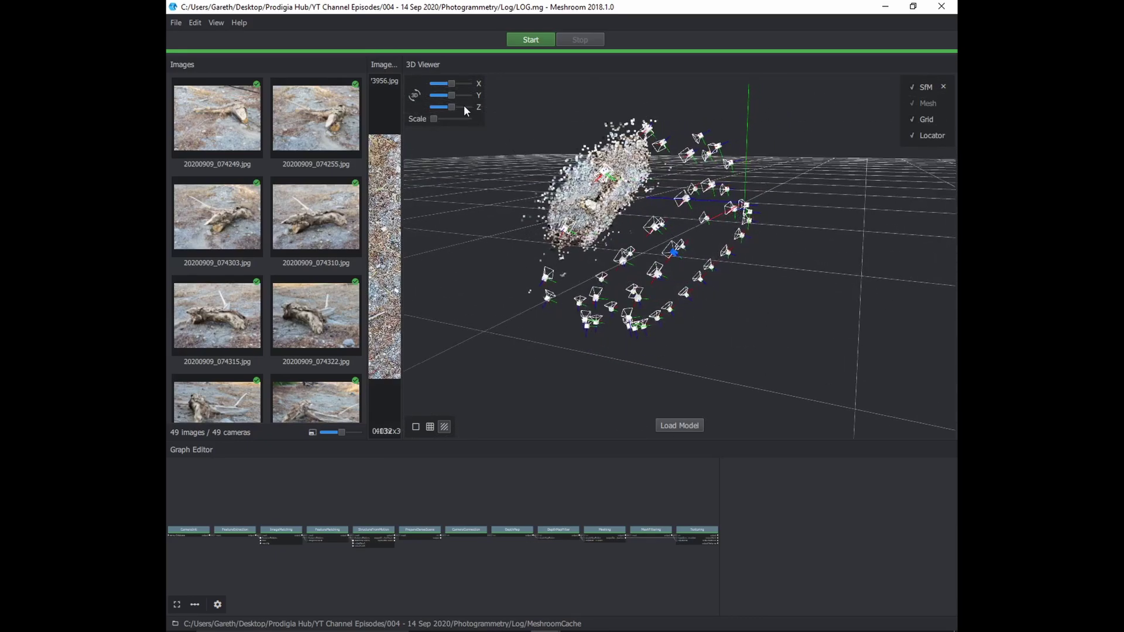
pyautogui.moveTo(452, 83); pyautogui.dragTo(448, 83)
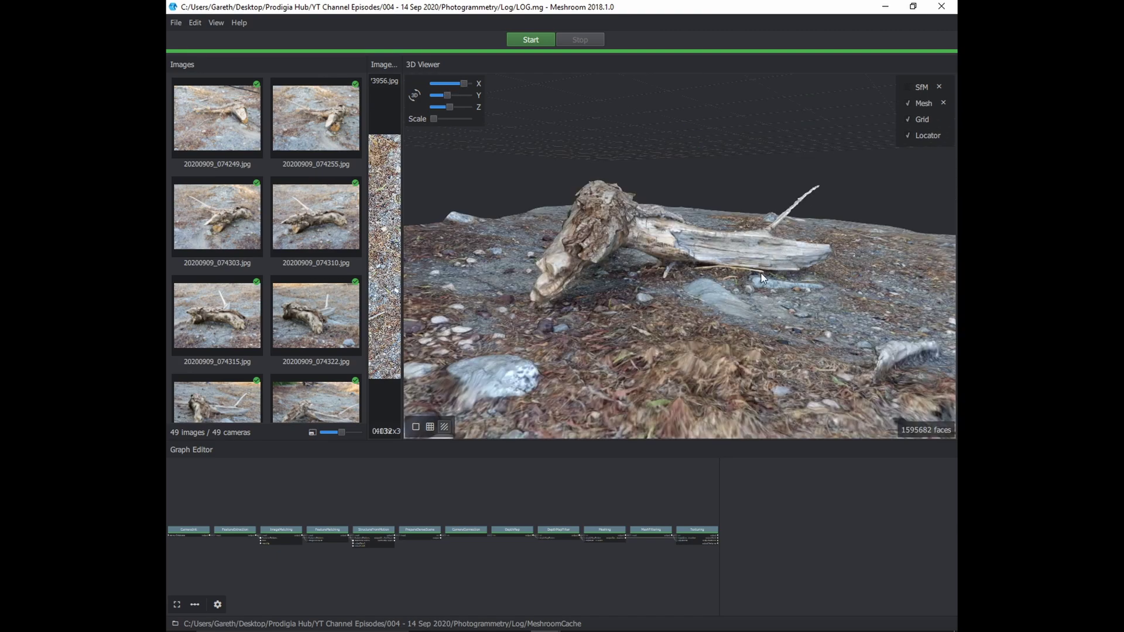
pyautogui.moveTo(757, 275); pyautogui.dragTo(737, 291)
pyautogui.scroll(5, 736, 290)
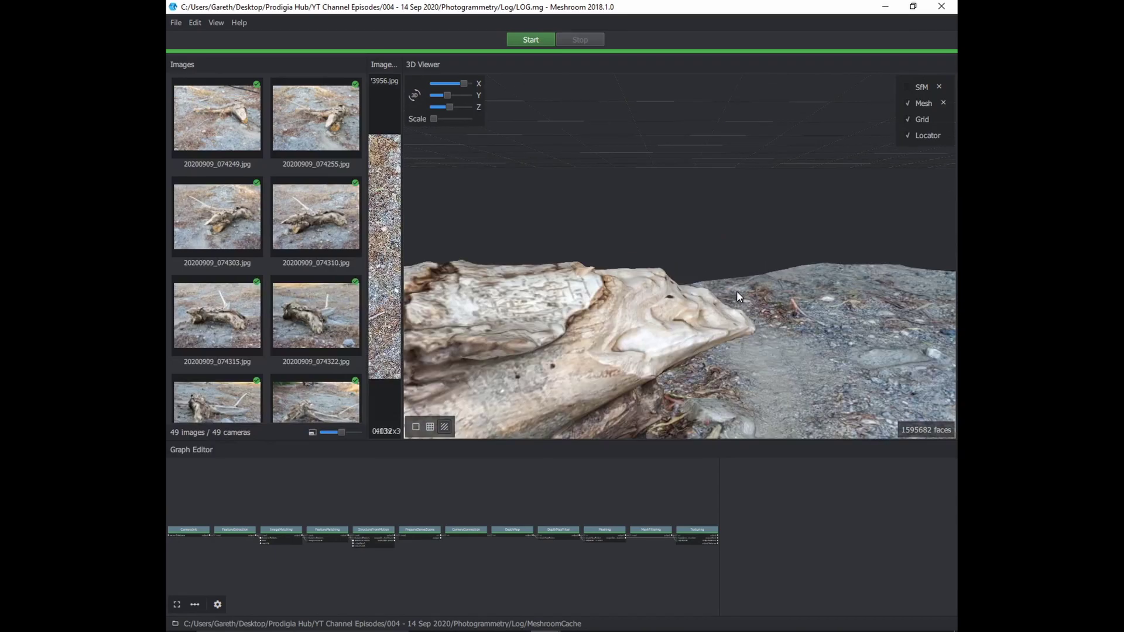
pyautogui.scroll(8, 746, 285)
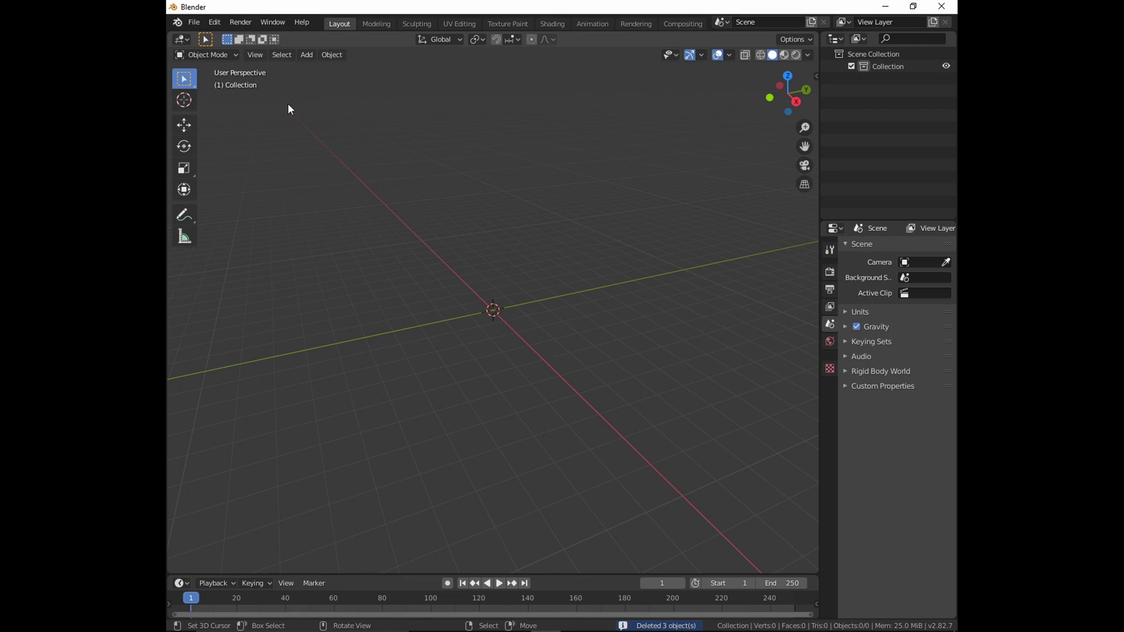
# - Open Blender's Wavefront (.obj) import browser at the Desktop folder
pyautogui.click(193, 23)
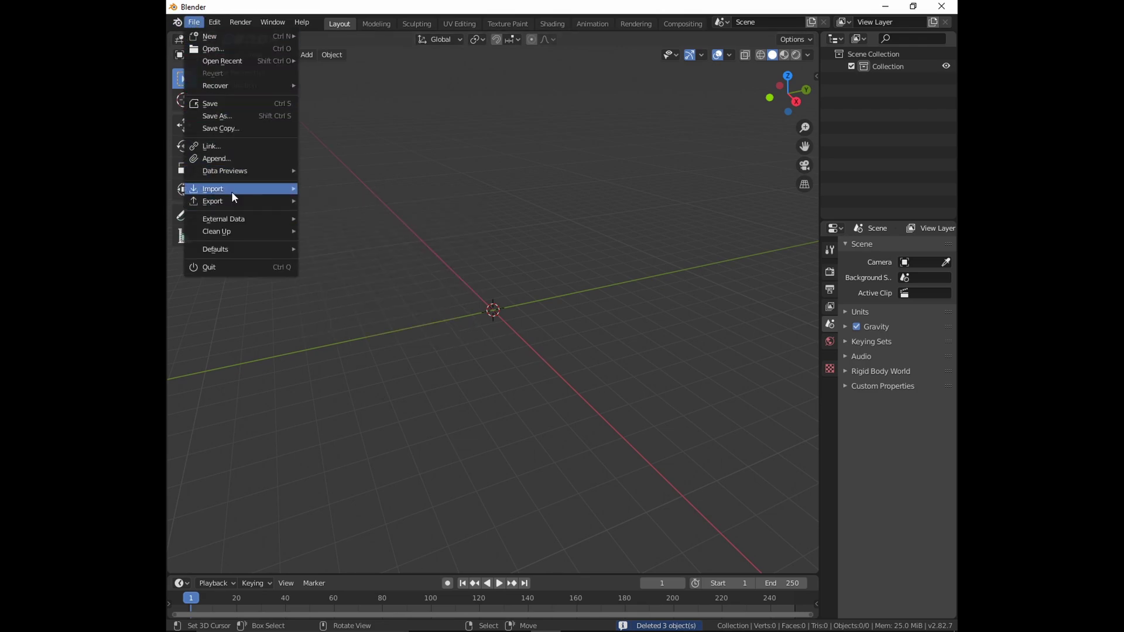
pyautogui.moveTo(232, 191)
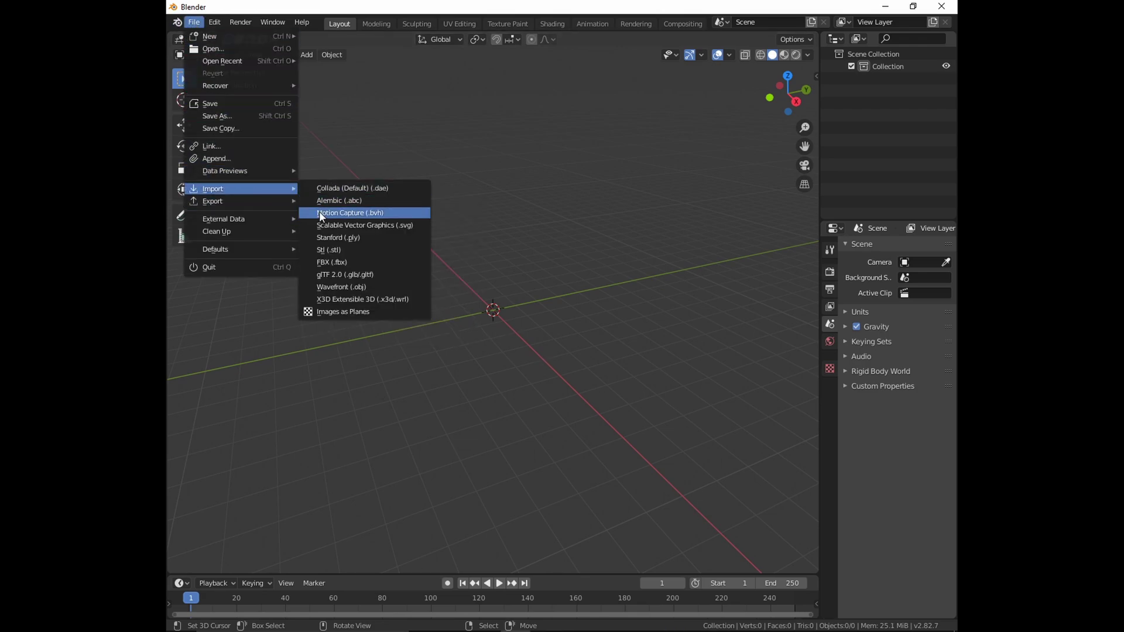
pyautogui.click(334, 286)
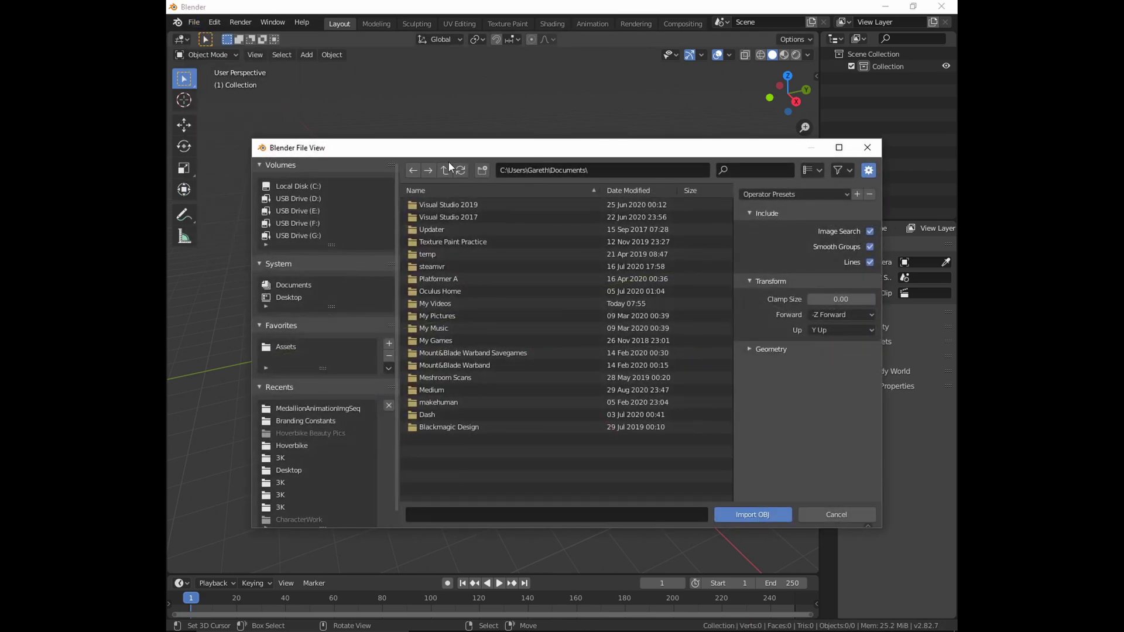
pyautogui.click(290, 297)
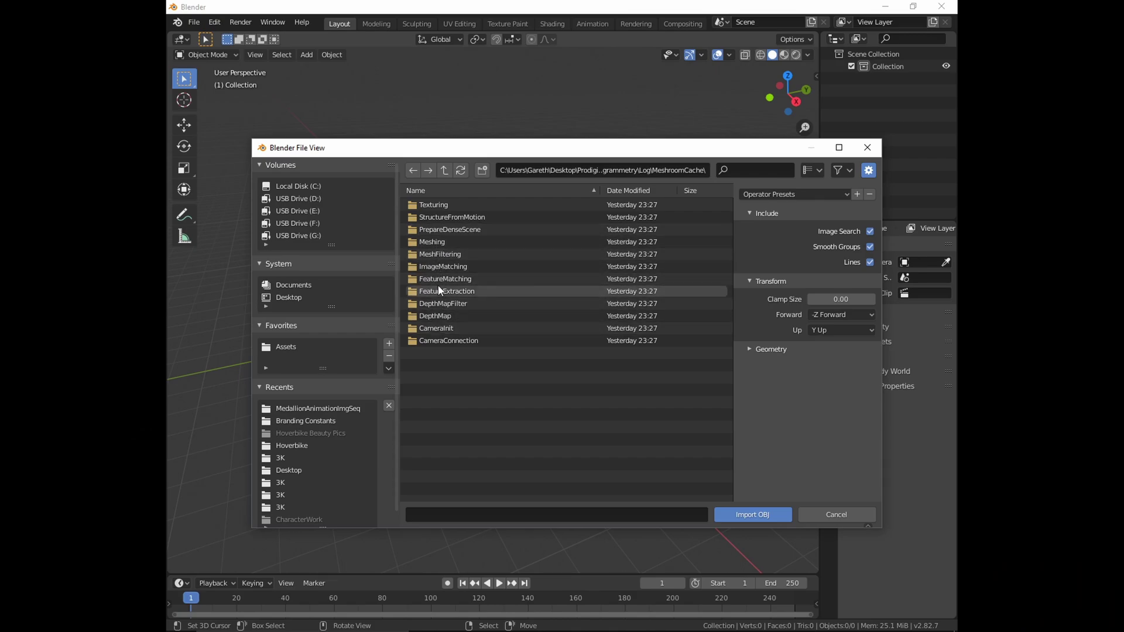
# - Import texturedMesh.obj from the hash-named folder inside Meshroom's Texturing output
pyautogui.click(441, 212)
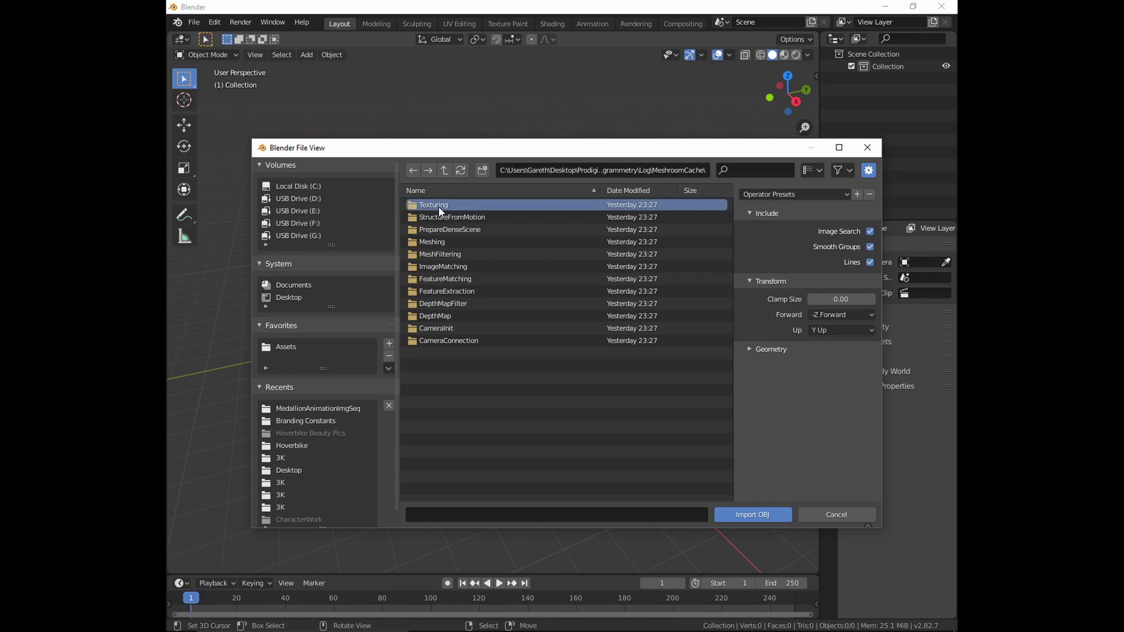
pyautogui.doubleClick(440, 206)
pyautogui.doubleClick(440, 206)
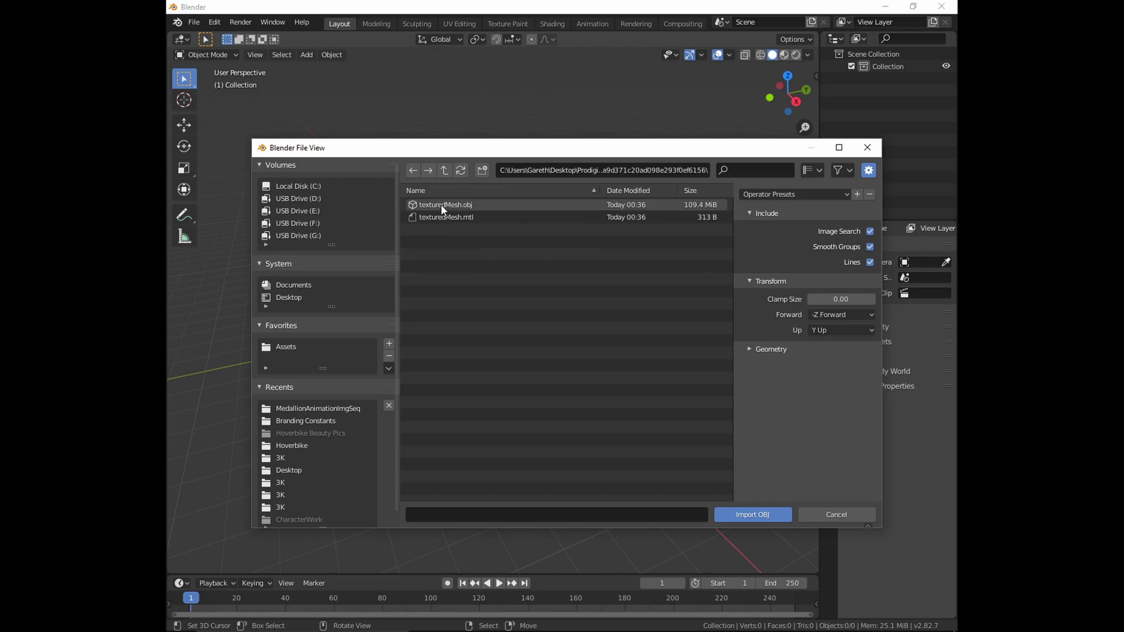
pyautogui.doubleClick(441, 205)
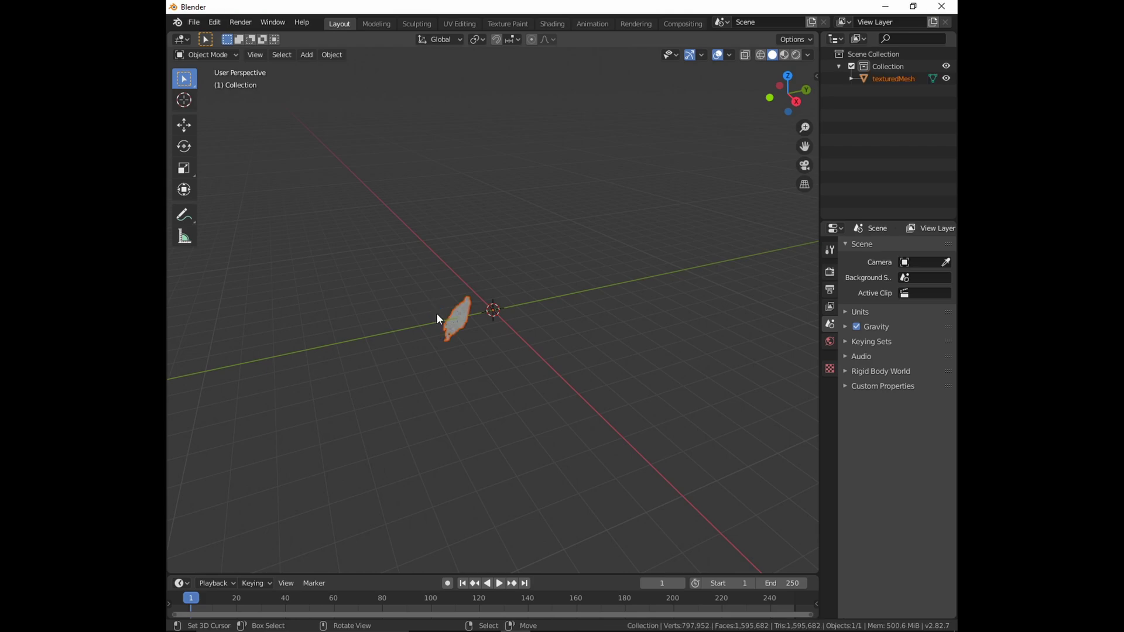
# - Orbit and zoom around the imported, point-lit driftwood mesh
pyautogui.moveTo(412, 319); pyautogui.dragTo(462, 312, button='middle')
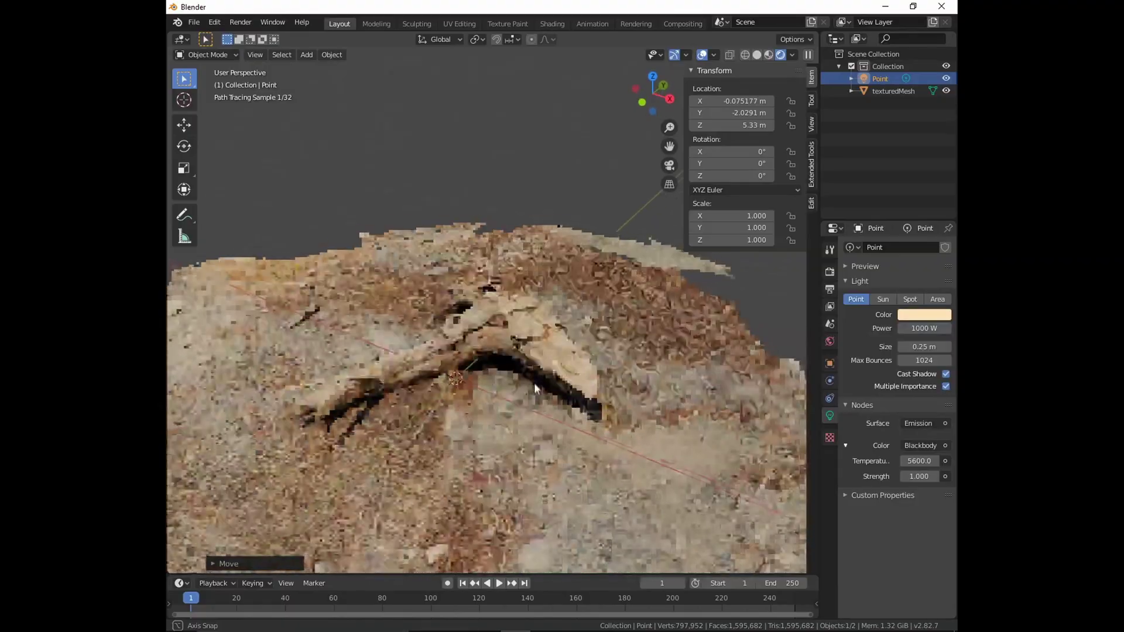
pyautogui.scroll(2, 533, 384)
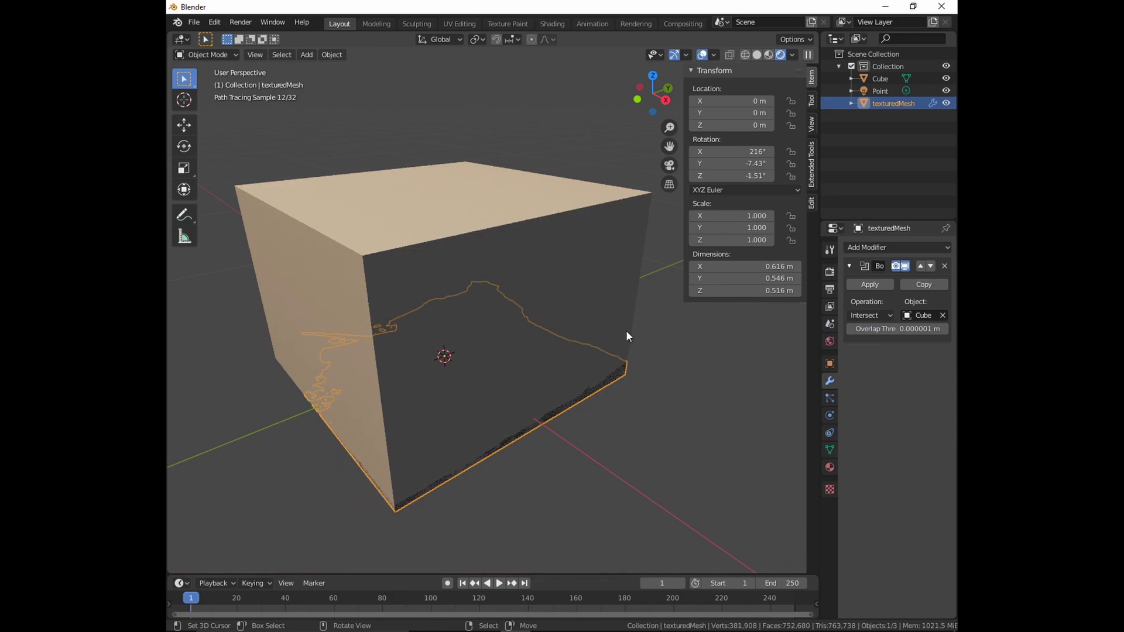
# - Delete the cropping cube and inspect the cut log from a low angle
pyautogui.click(556, 298)
pyautogui.press('Delete')
pyautogui.moveTo(514, 375); pyautogui.dragTo(567, 328, button='middle')
pyautogui.scroll(3, 595, 348)
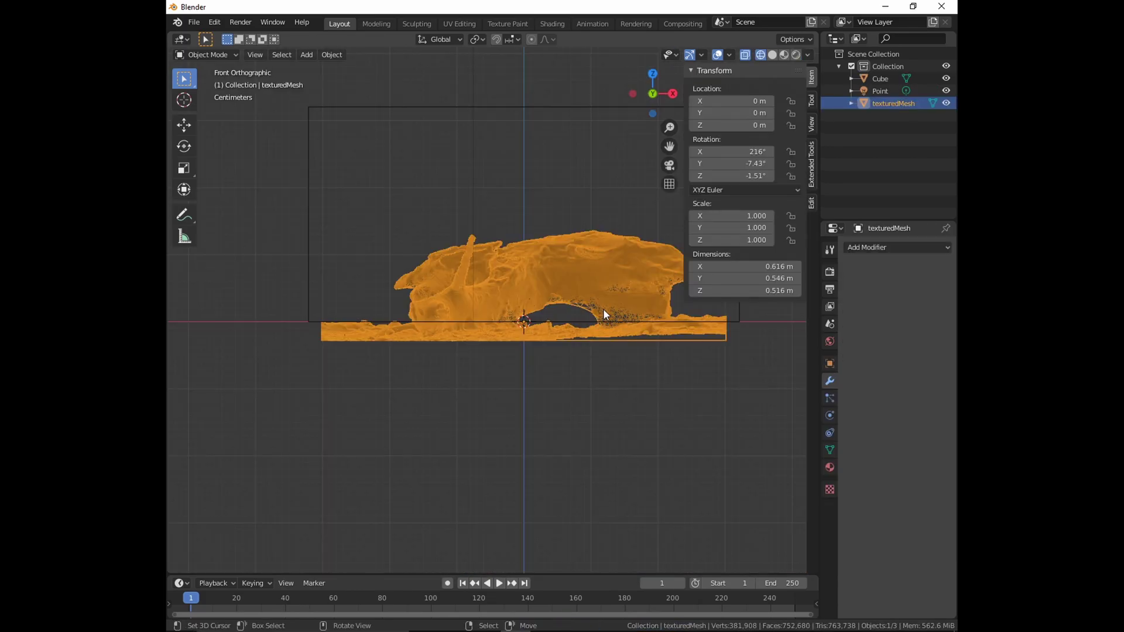
# - Rotate the cropped log around the Z axis to align it, then orbit to check
pyautogui.press('g')
pyautogui.press('Escape')
pyautogui.press('r')
pyautogui.press('z')
pyautogui.click(610, 325)
pyautogui.press('r')
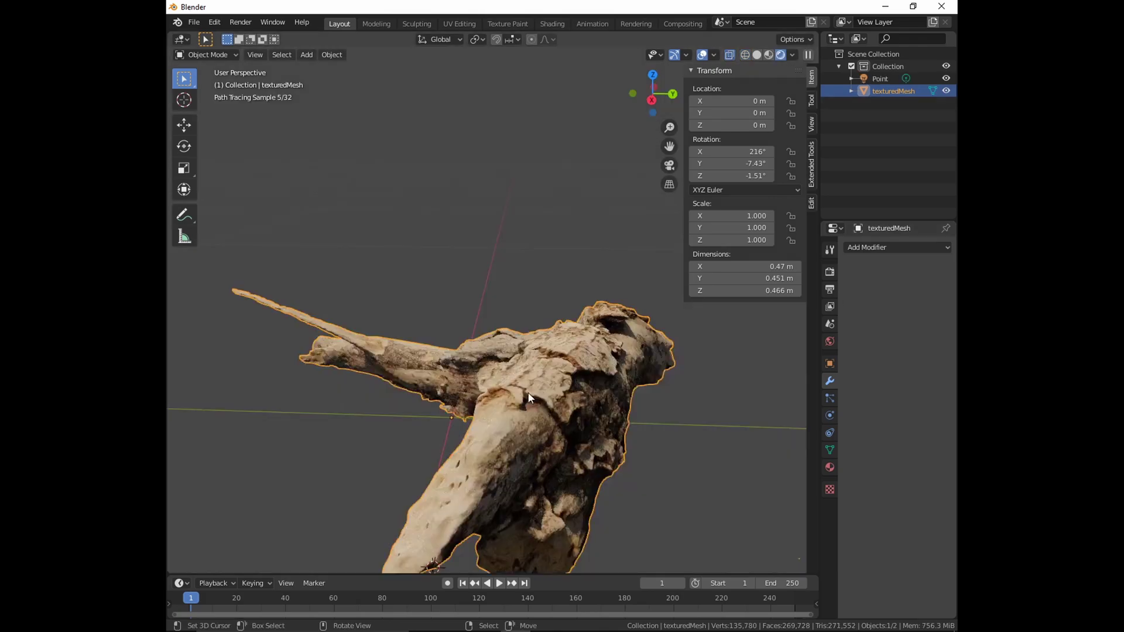
pyautogui.moveTo(603, 351)
pyautogui.mouseDown(button='middle')
pyautogui.moveTo(594, 384)
pyautogui.moveTo(572, 354)
pyautogui.moveTo(583, 375)
pyautogui.mouseUp(button='middle')
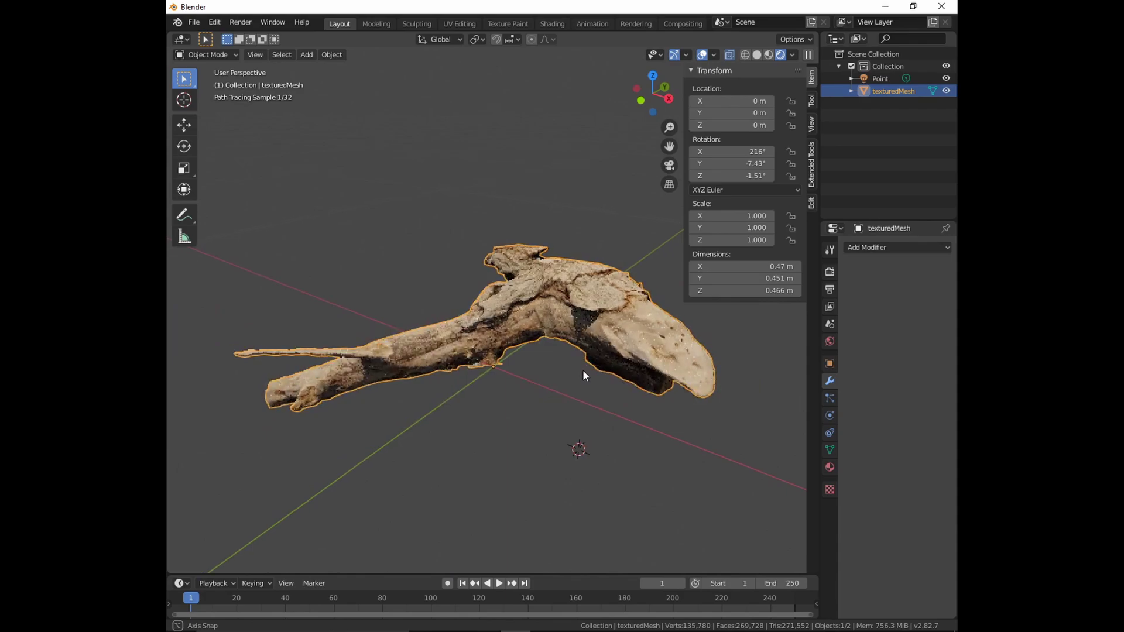
pyautogui.scroll(-2, 581, 370)
# - Split off a right wireframe view without sidebar or toolbar, then list addable modifiers
pyautogui.moveTo(808, 35); pyautogui.dragTo(523, 75)
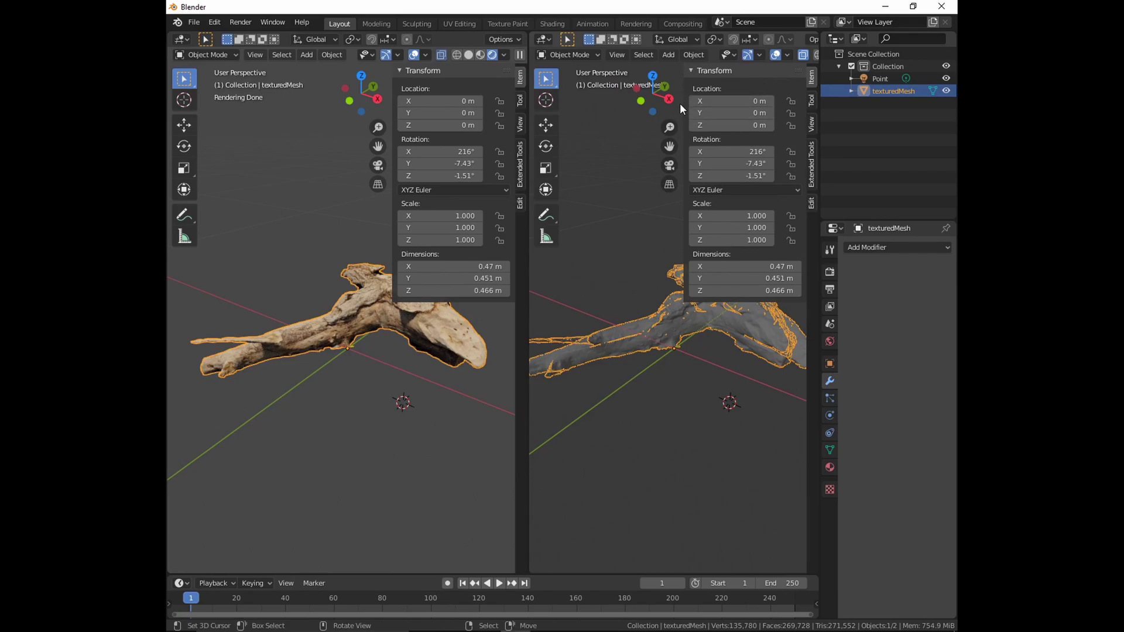
pyautogui.press('n')
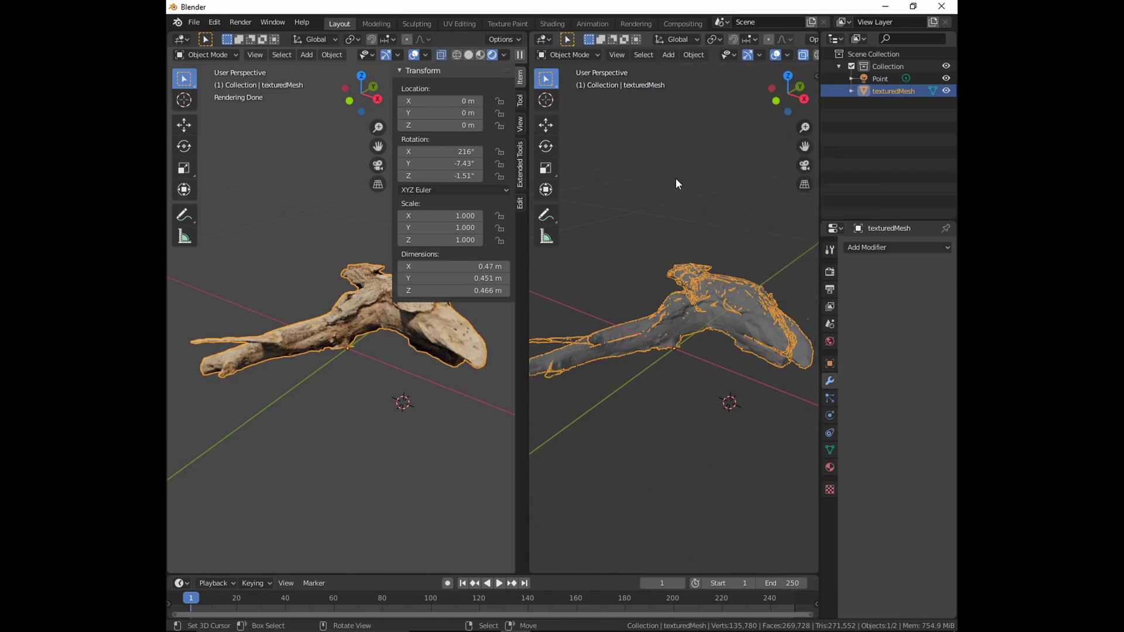
pyautogui.press('t')
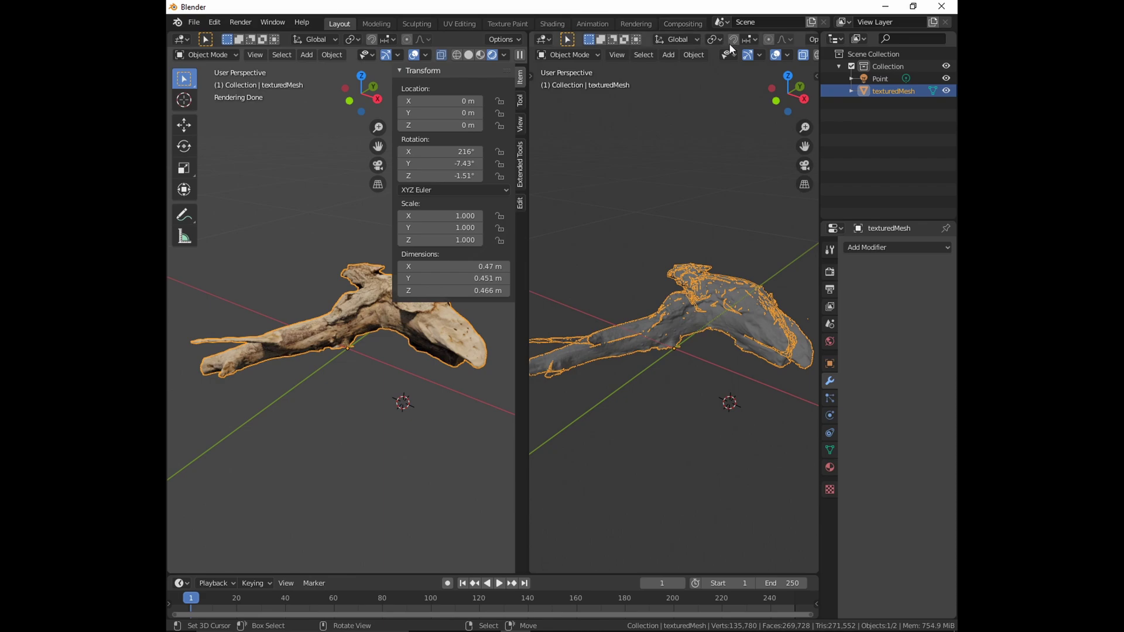
pyautogui.click(814, 55)
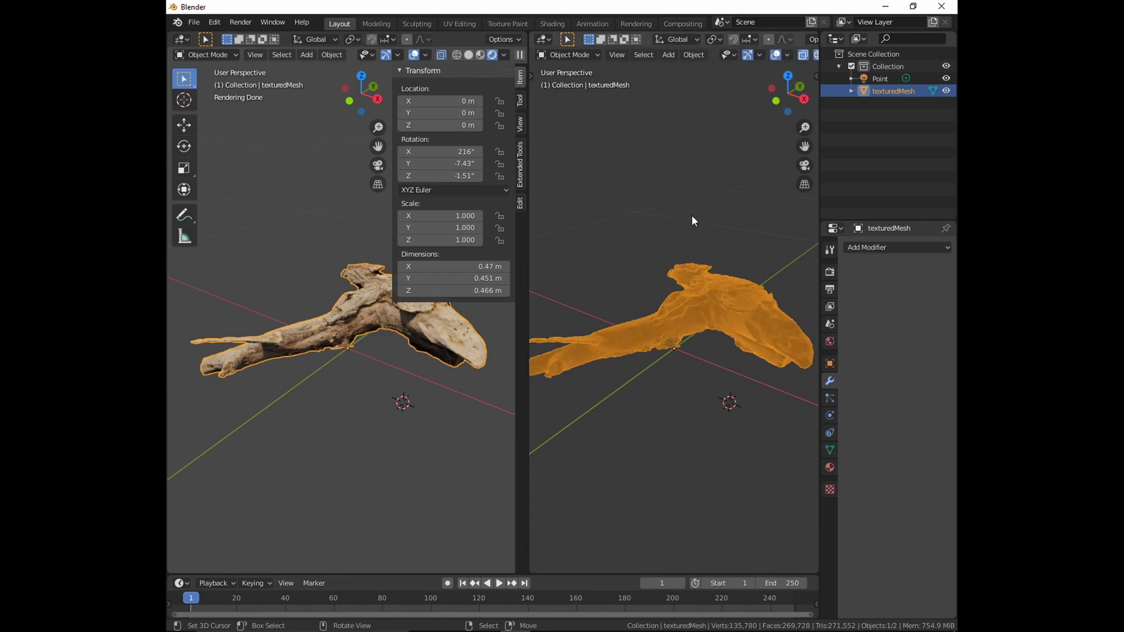
pyautogui.click(863, 248)
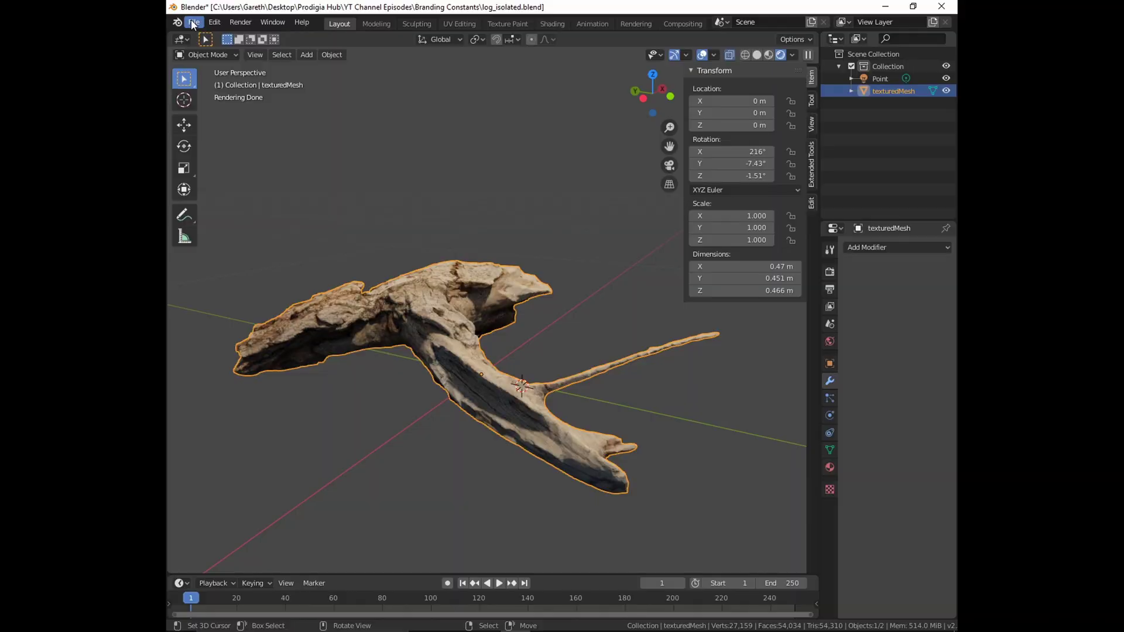
# - Start a Wavefront OBJ export into 004 - 14 Sep 2020/Photogrammetry and edit the file name
pyautogui.click(194, 22)
pyautogui.moveTo(205, 190)
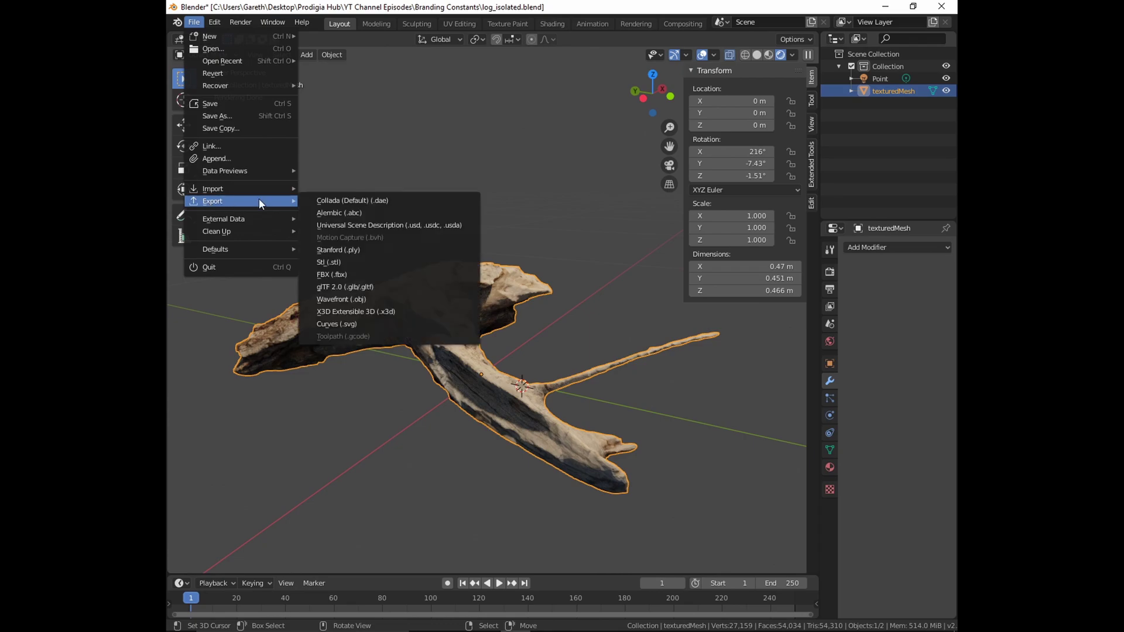
pyautogui.click(339, 299)
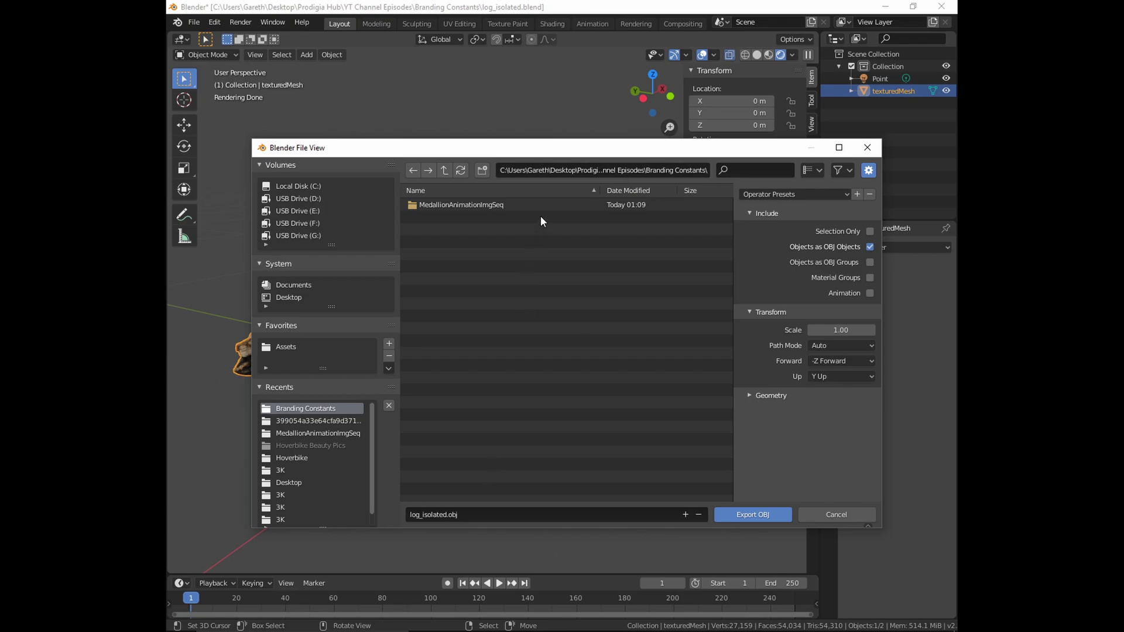
pyautogui.click(443, 171)
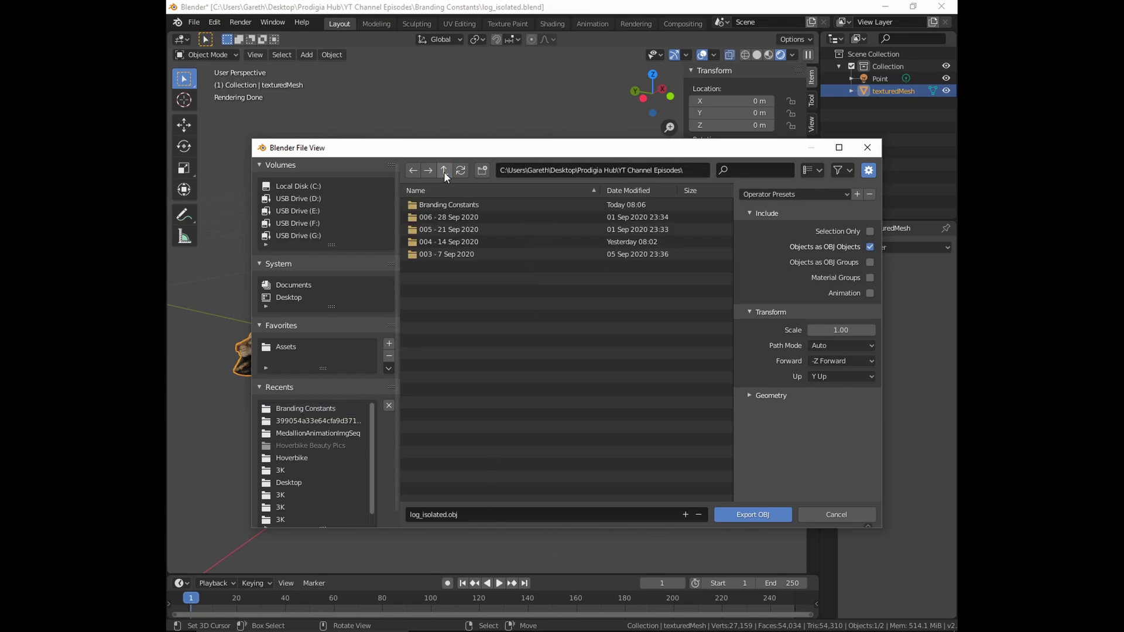
pyautogui.doubleClick(447, 241)
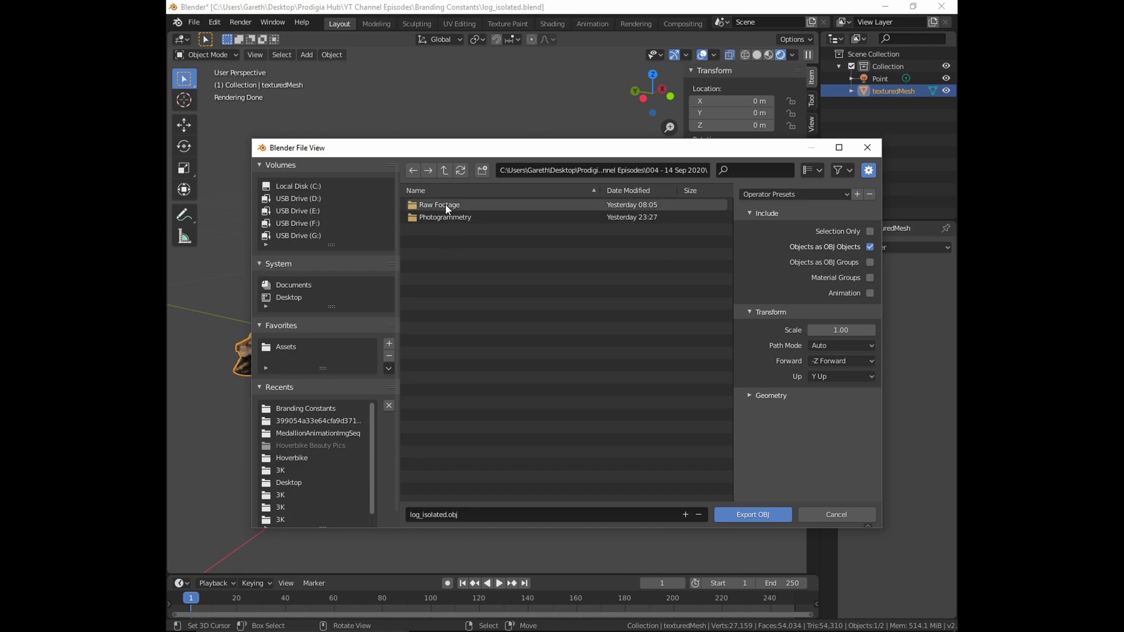
pyautogui.doubleClick(445, 216)
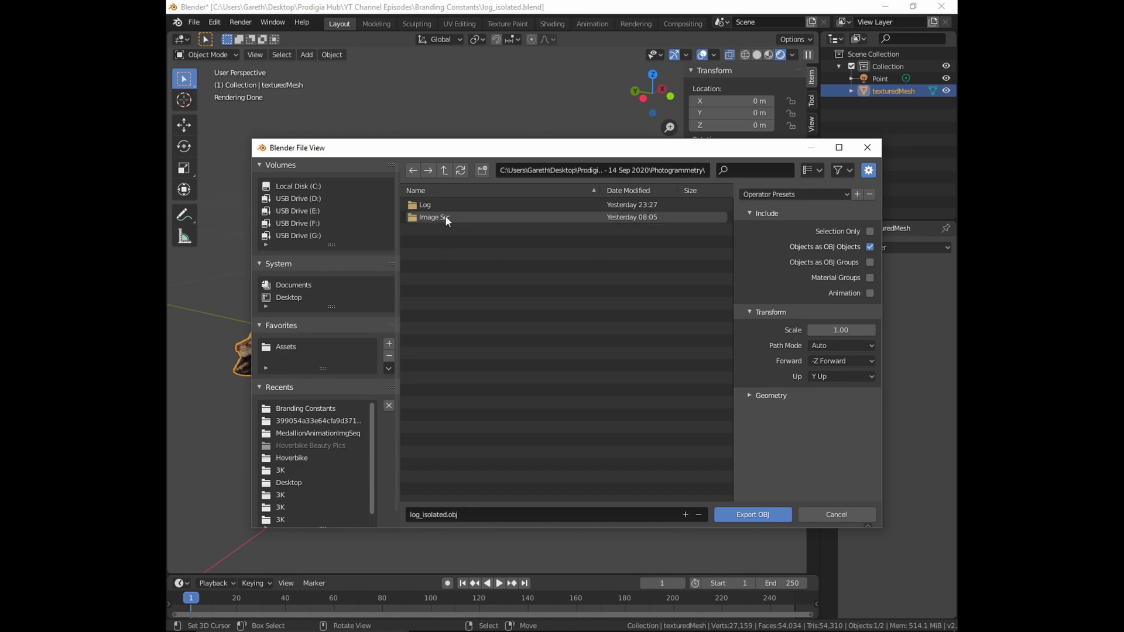
pyautogui.click(447, 515)
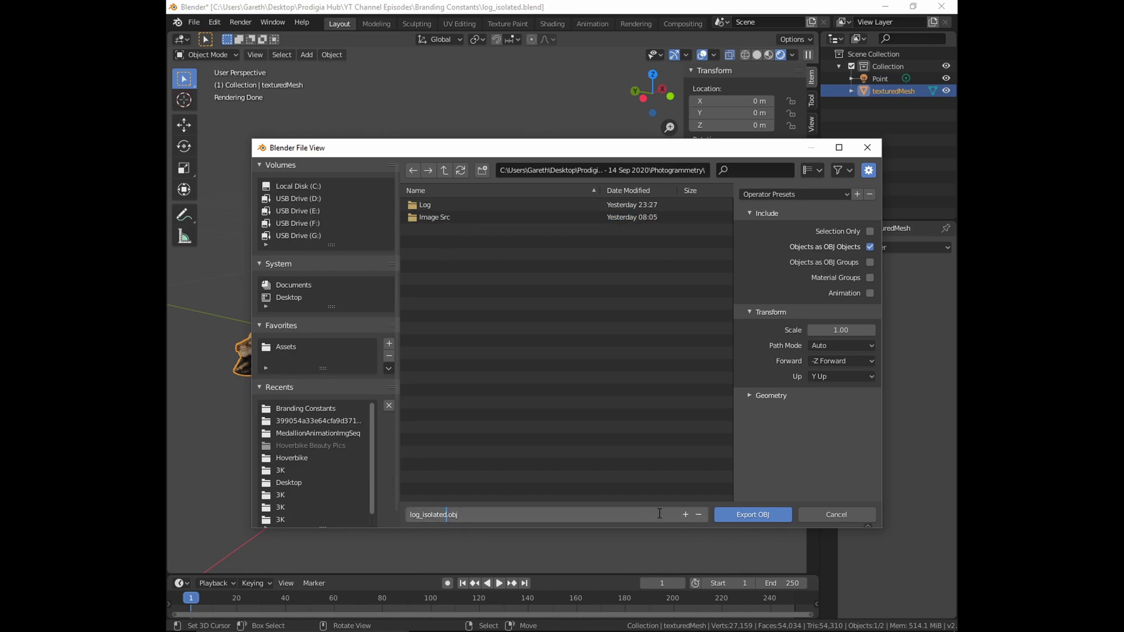